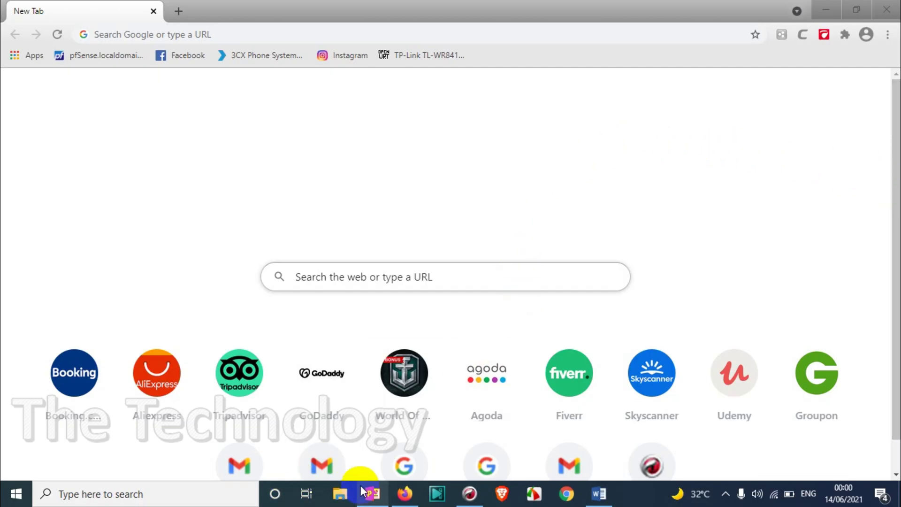
- Open File Explorer to the Downloads folder and select Files.rar
{"action": "left_click", "coordinate": [340, 494]}
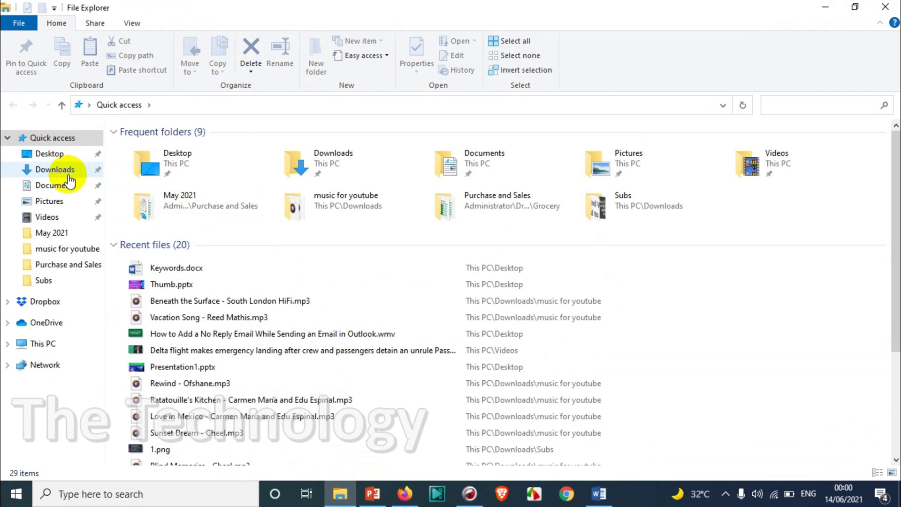
{"action": "left_click", "coordinate": [55, 169]}
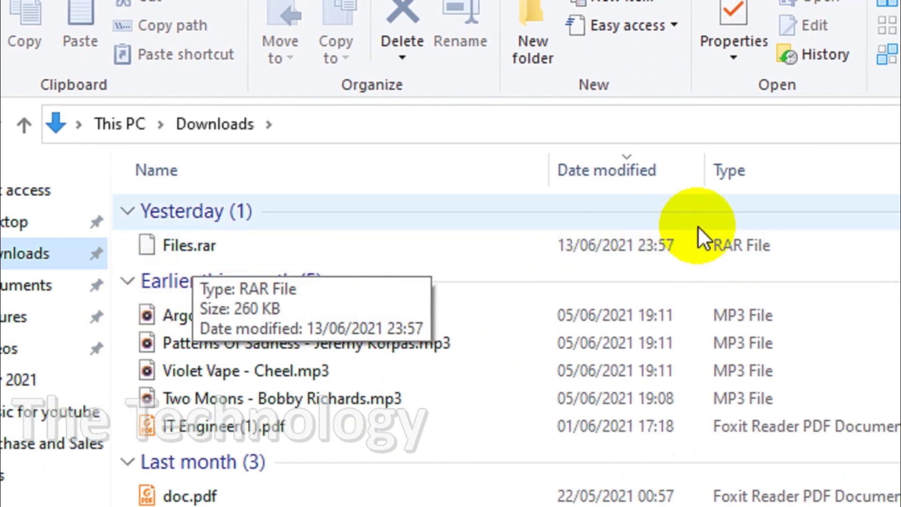
{"action": "left_click", "coordinate": [753, 244]}
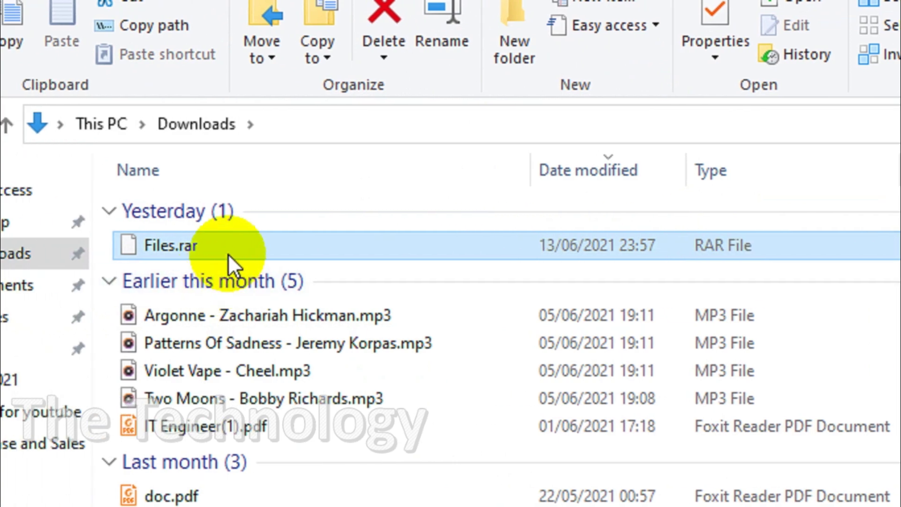
- Check Files.rar's properties, confirming the RAR file type has no app assigned
{"action": "right_click", "coordinate": [227, 253]}
{"action": "left_click", "coordinate": [352, 394]}
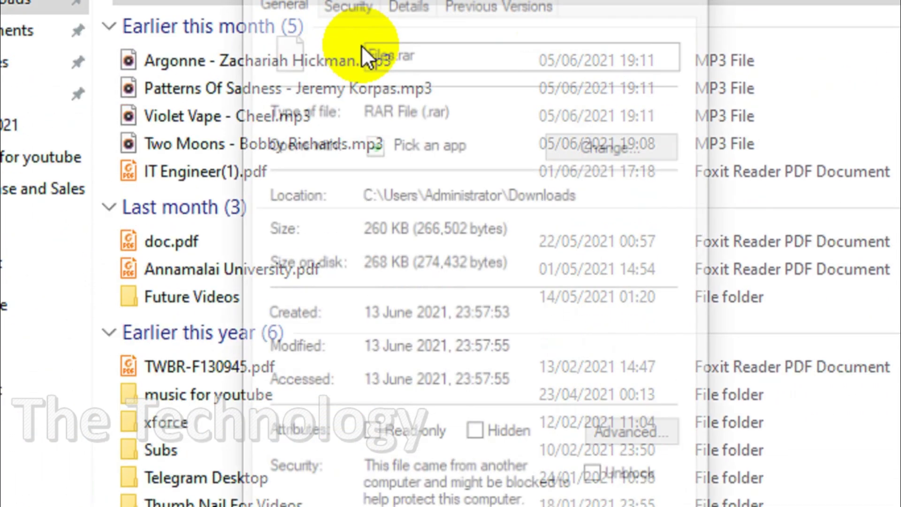
{"action": "left_click", "coordinate": [436, 109]}
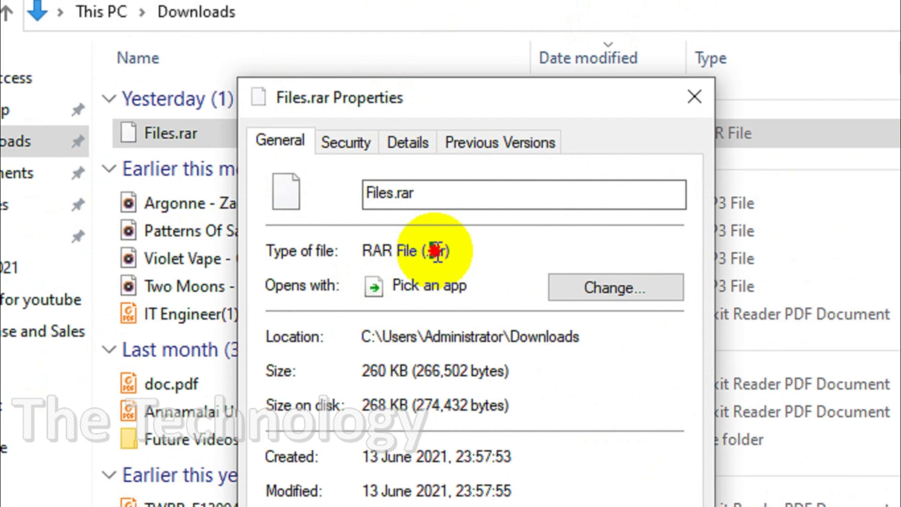
{"action": "double_click", "coordinate": [435, 251]}
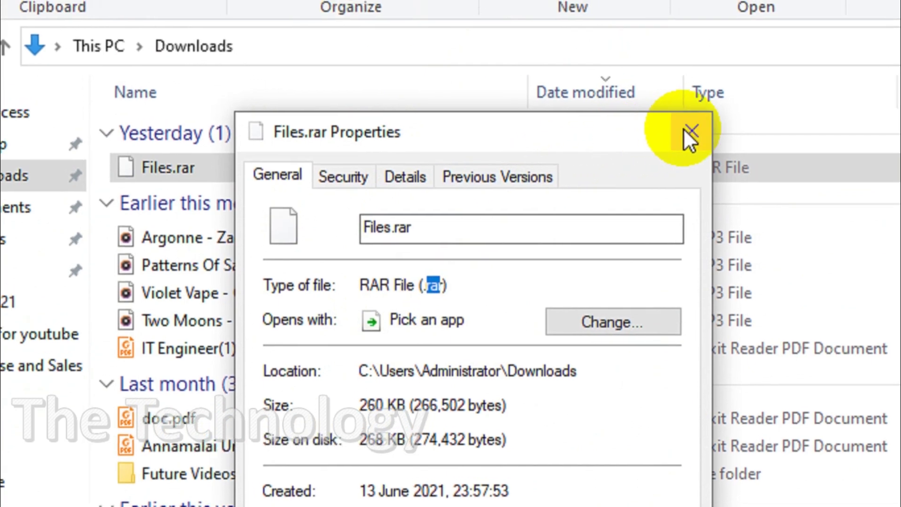
{"action": "left_click", "coordinate": [690, 135]}
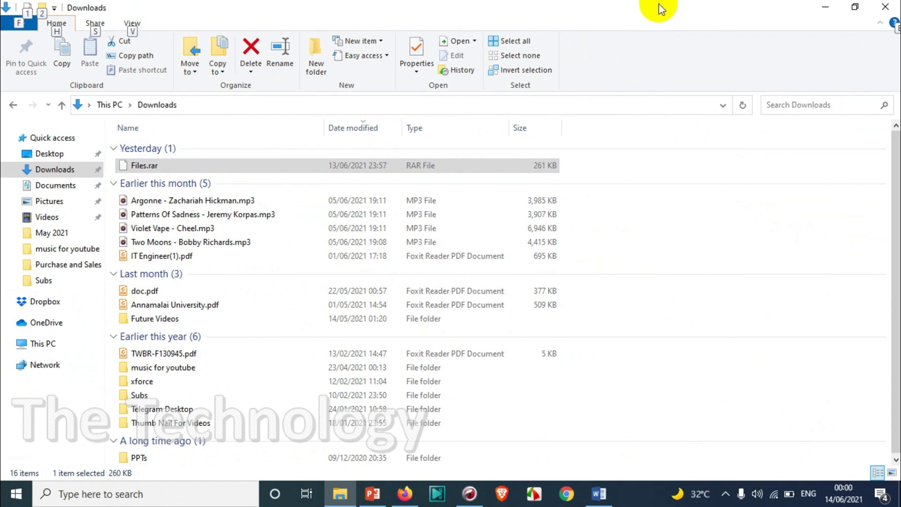
{"action": "left_click", "coordinate": [234, 158]}
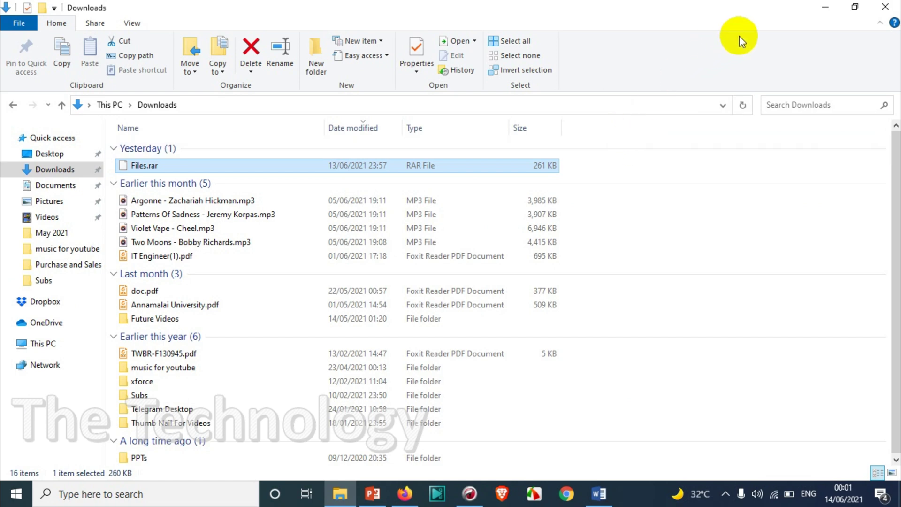
- In Chrome, run a Google search for '7zip' and scan the results
{"action": "left_click", "coordinate": [829, 5]}
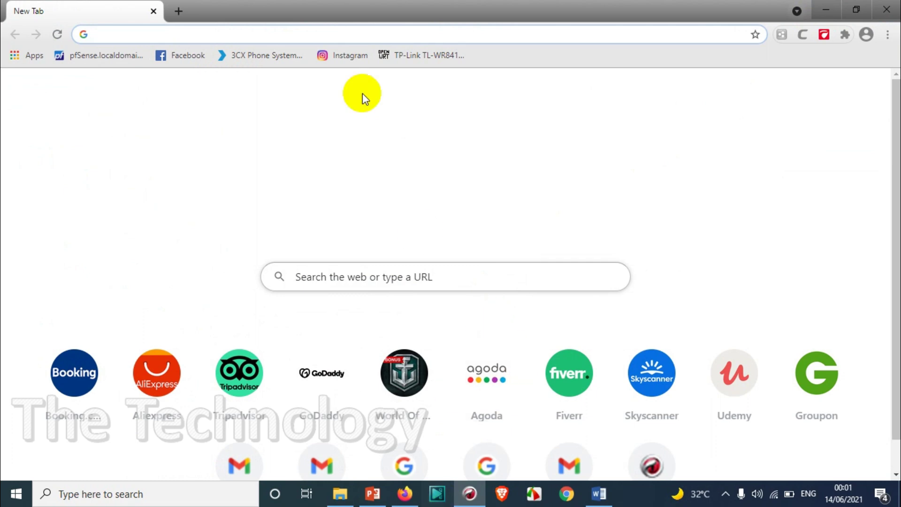
{"action": "type", "text": "7"}
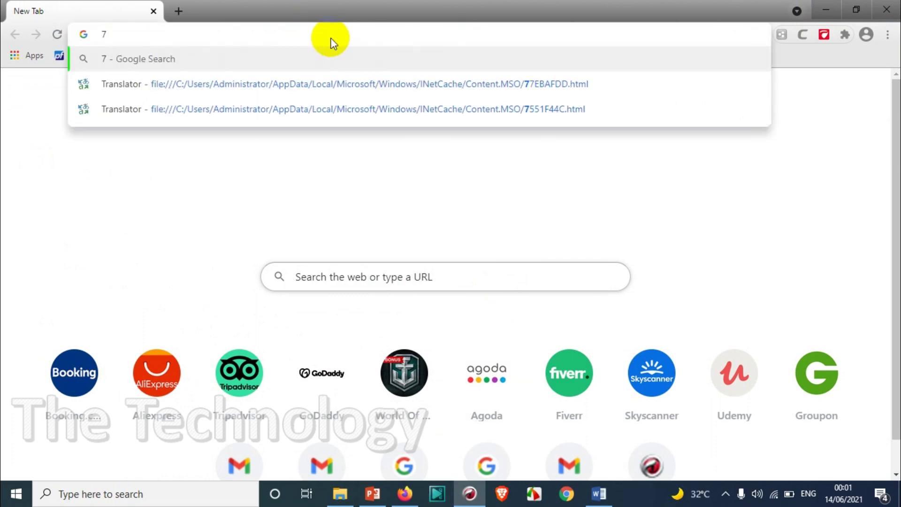
{"action": "type", "text": "zip"}
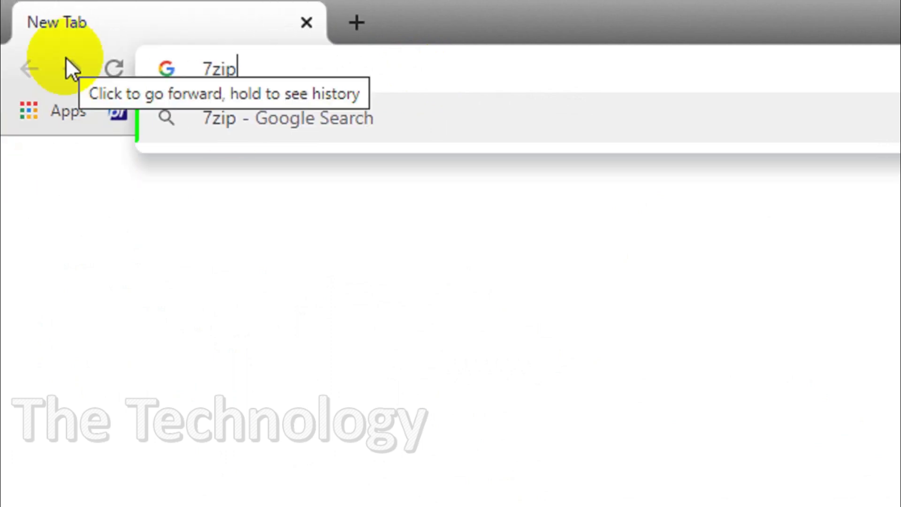
{"action": "key", "text": "Return"}
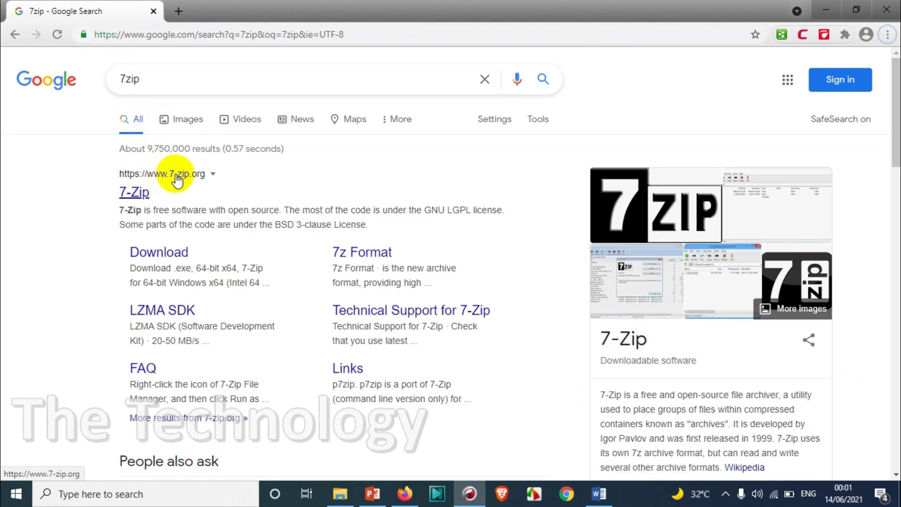
{"action": "scroll", "coordinate": [372, 207], "scroll_direction": "down", "scroll_amount": 1}
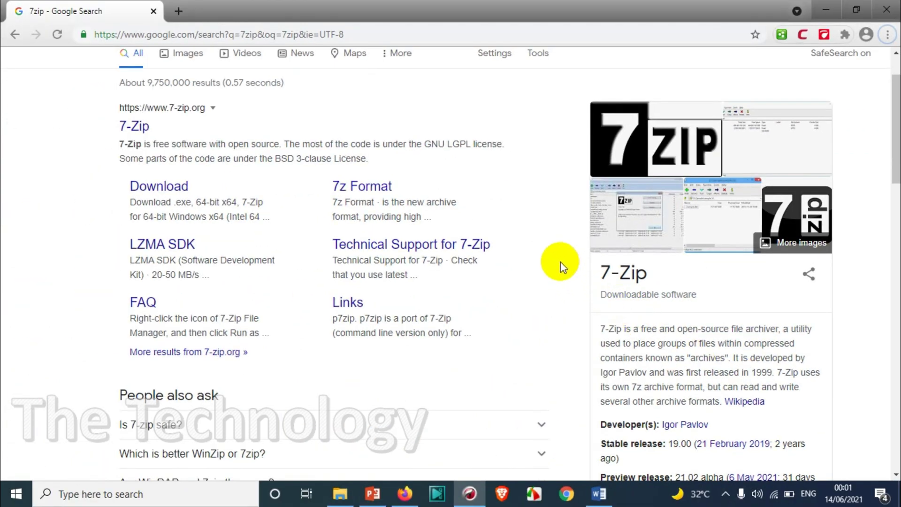
{"action": "scroll", "coordinate": [418, 213], "scroll_direction": "up", "scroll_amount": 1}
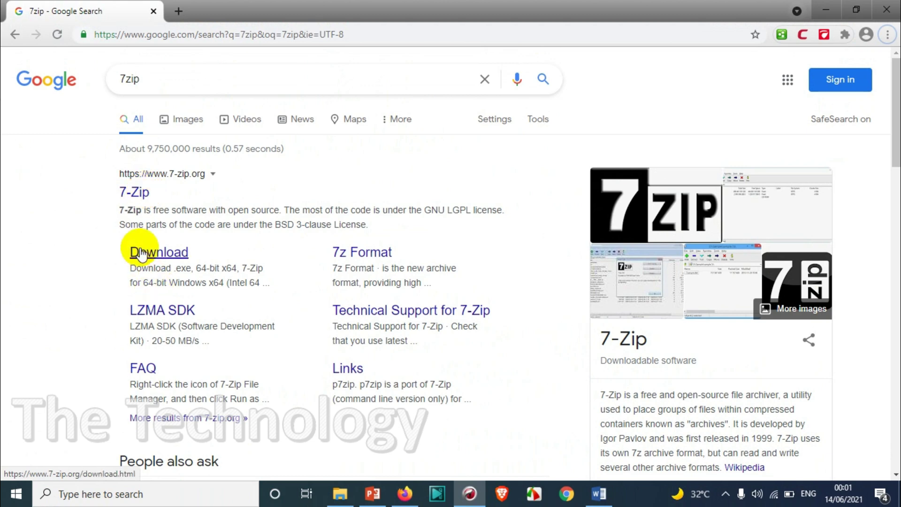
- Download the 64-bit 7-Zip 19.00 installer from 7-zip.org and install it to C:\Program Files\7-Zip
{"action": "left_click", "coordinate": [137, 192]}
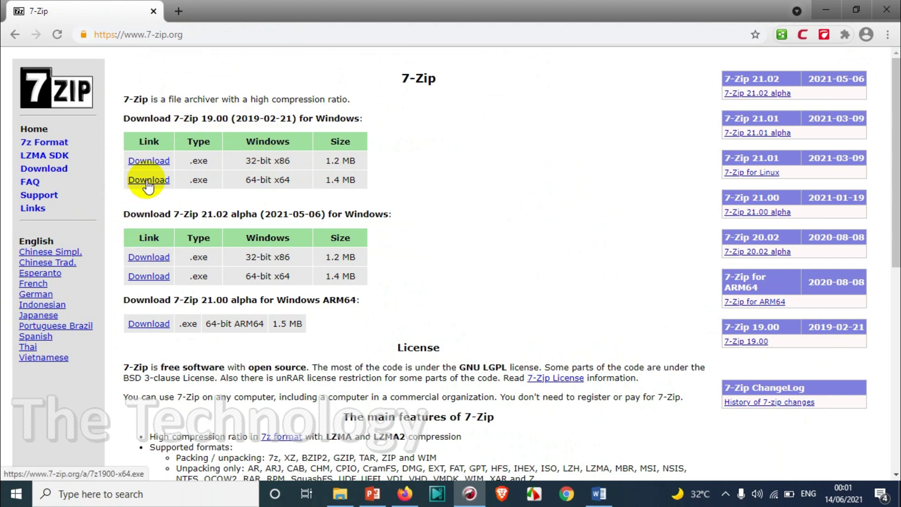
{"action": "left_click", "coordinate": [148, 181]}
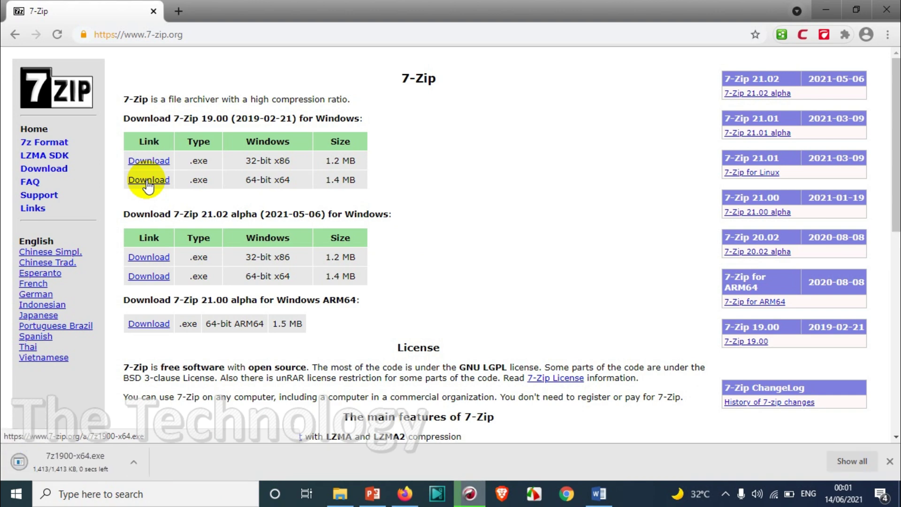
{"action": "left_click", "coordinate": [69, 469]}
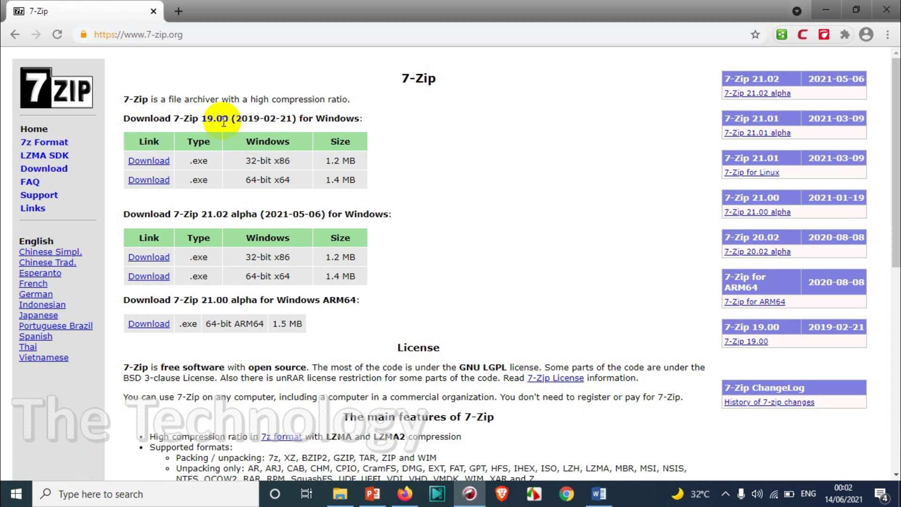
{"action": "left_click", "coordinate": [440, 291]}
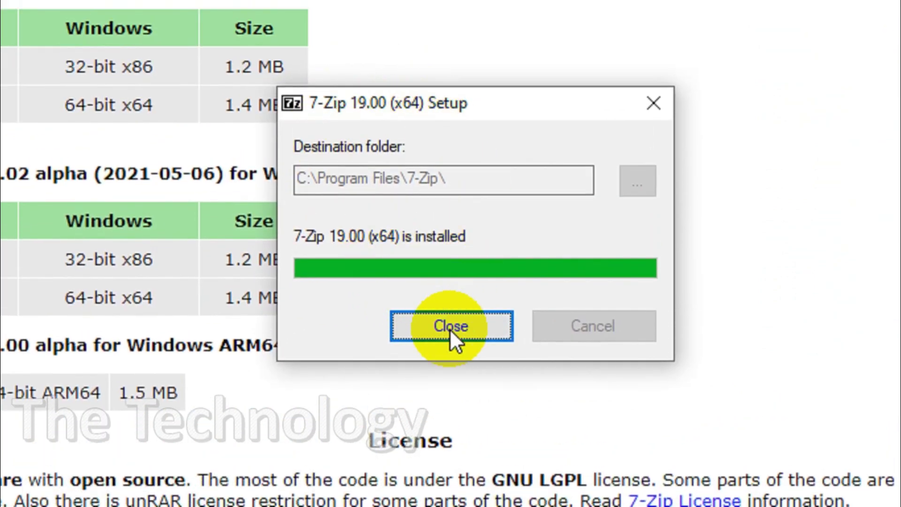
{"action": "left_click", "coordinate": [452, 268]}
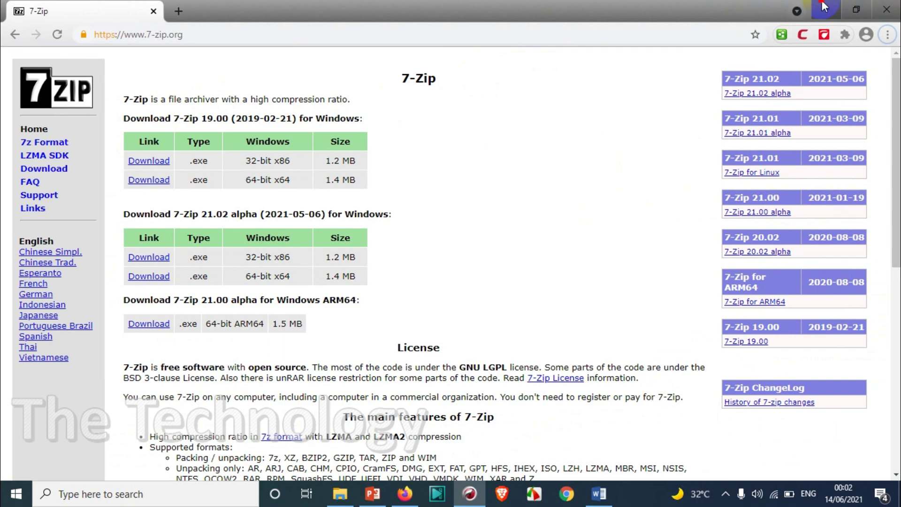
- Minimize Chrome and refresh the desktop
{"action": "left_click", "coordinate": [830, 11]}
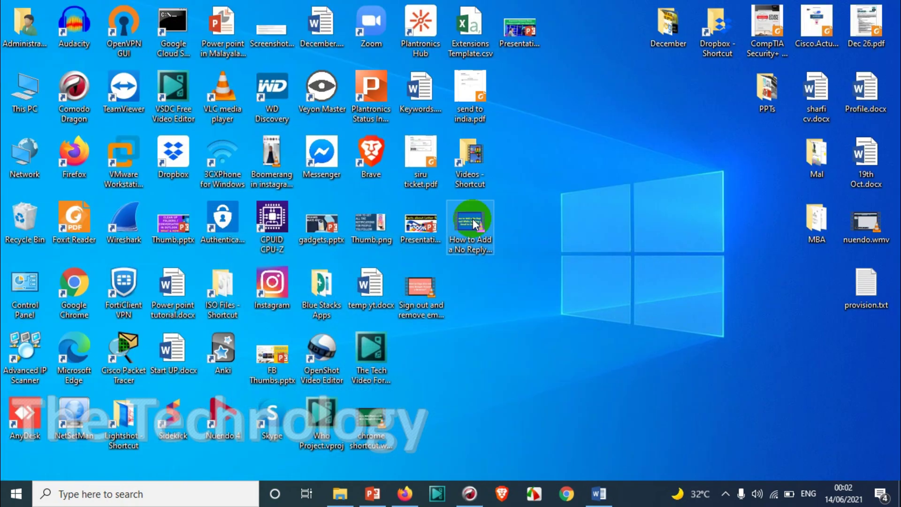
{"action": "right_click", "coordinate": [524, 187]}
{"action": "left_click", "coordinate": [563, 223]}
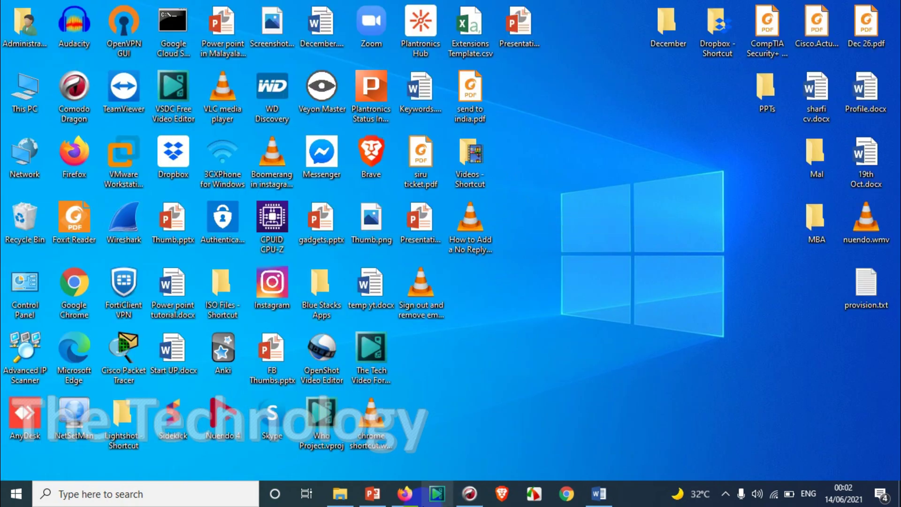
- Open Downloads in File Explorer and bring up the 7-Zip submenu for Files.rar
{"action": "left_click", "coordinate": [350, 497]}
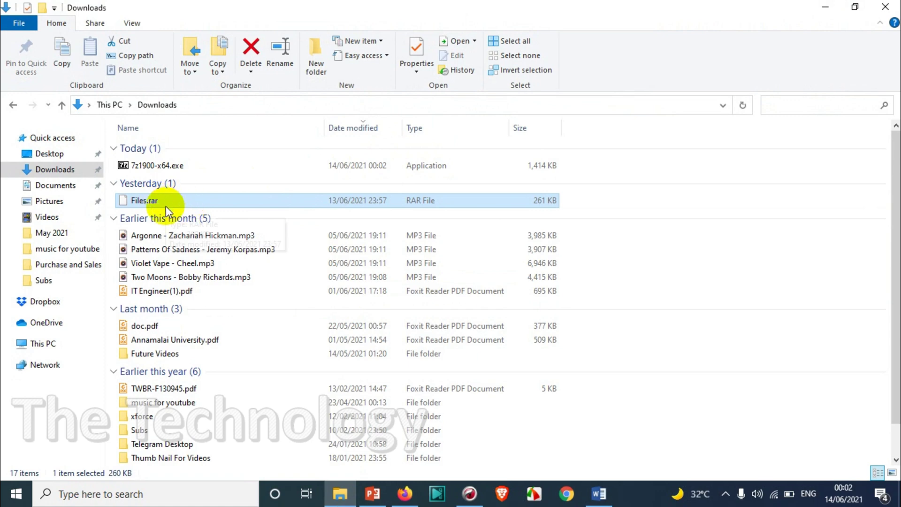
{"action": "double_click", "coordinate": [160, 196]}
{"action": "right_click", "coordinate": [161, 196]}
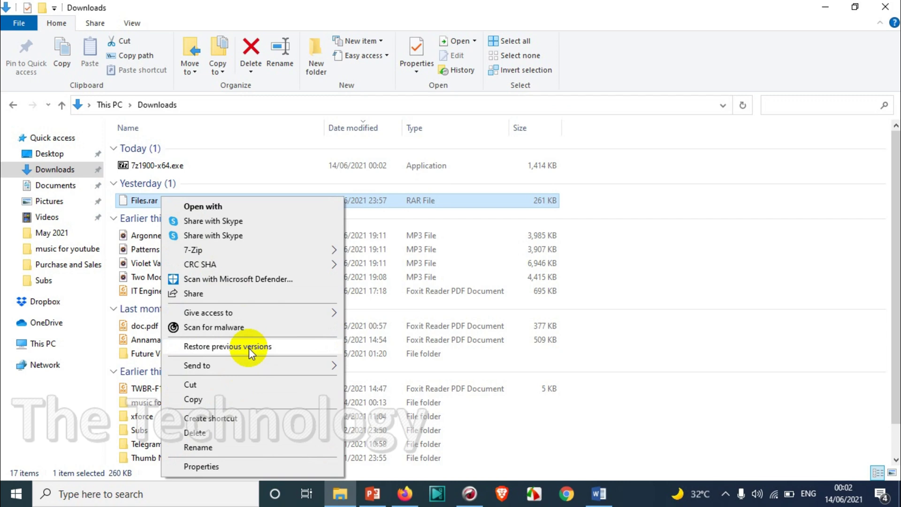
{"action": "mouse_move", "coordinate": [218, 248]}
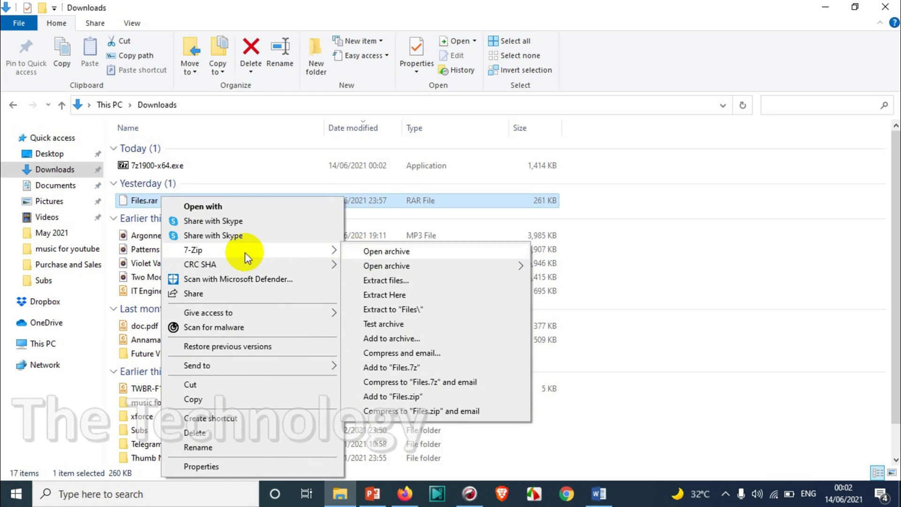
- Open Files.rar in 7-Zip and extract all three files to Downloads\extracted
{"action": "left_click", "coordinate": [424, 251]}
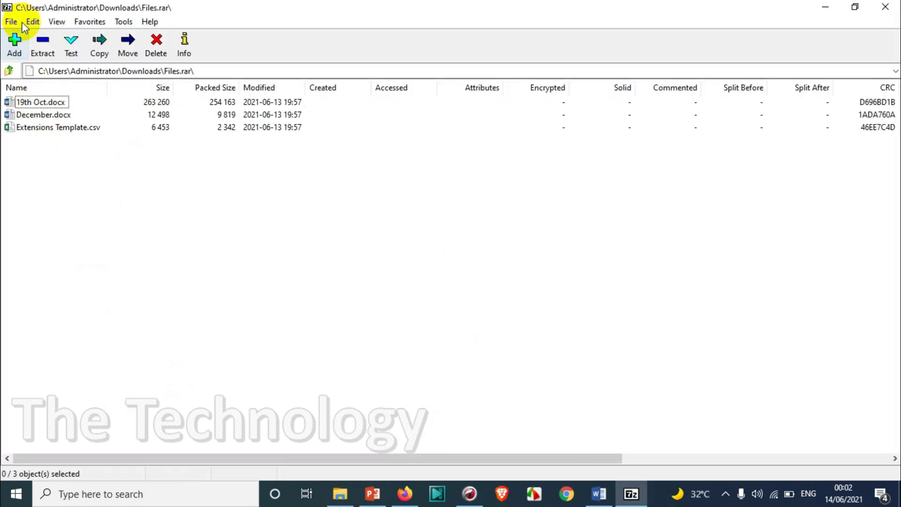
{"action": "left_click_drag", "start_coordinate": [54, 171], "coordinate": [40, 56]}
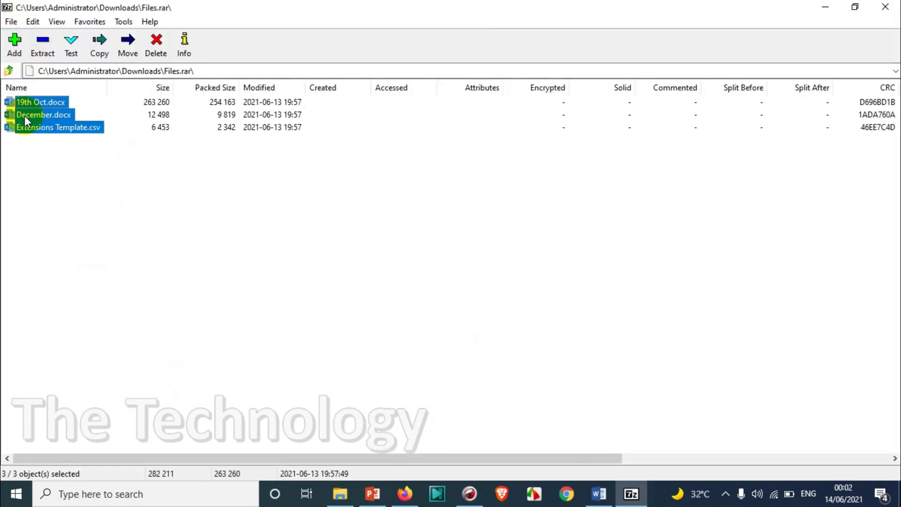
{"action": "left_click_drag", "start_coordinate": [62, 146], "coordinate": [34, 44]}
{"action": "left_click", "coordinate": [44, 44]}
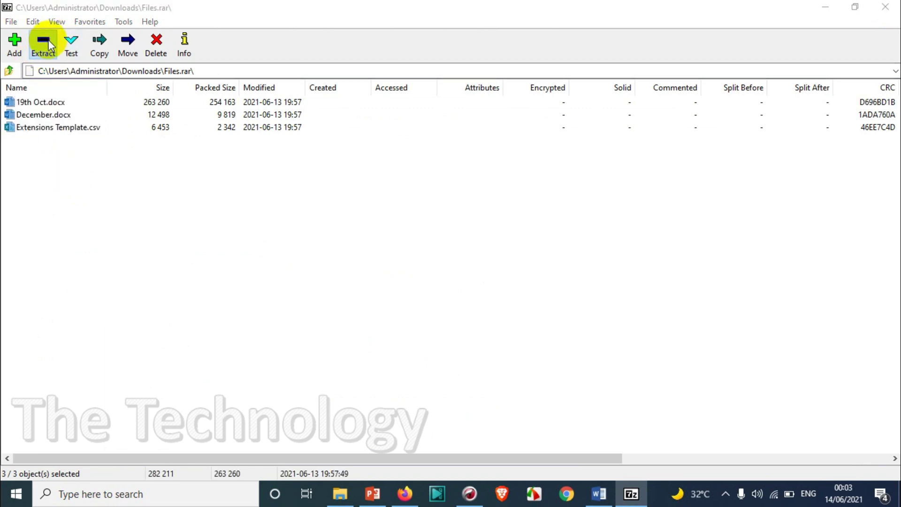
{"action": "left_click", "coordinate": [443, 187]}
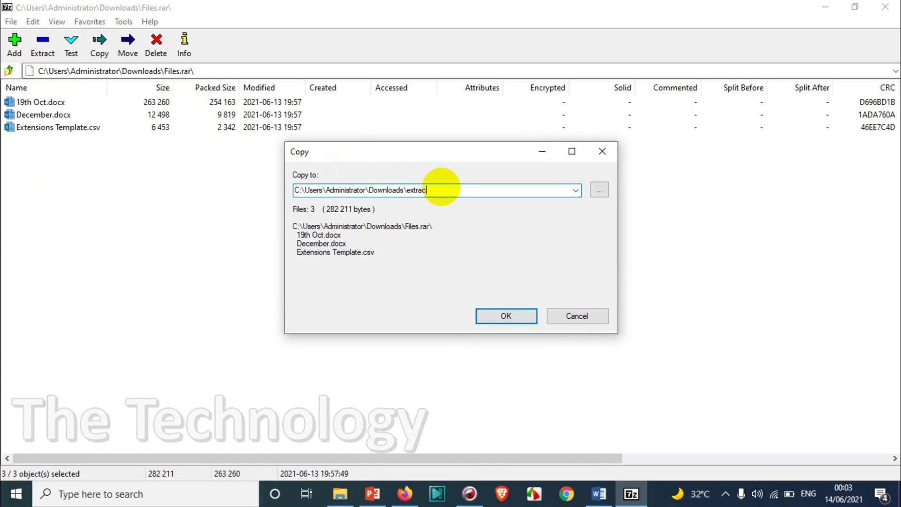
{"action": "key", "text": "Return"}
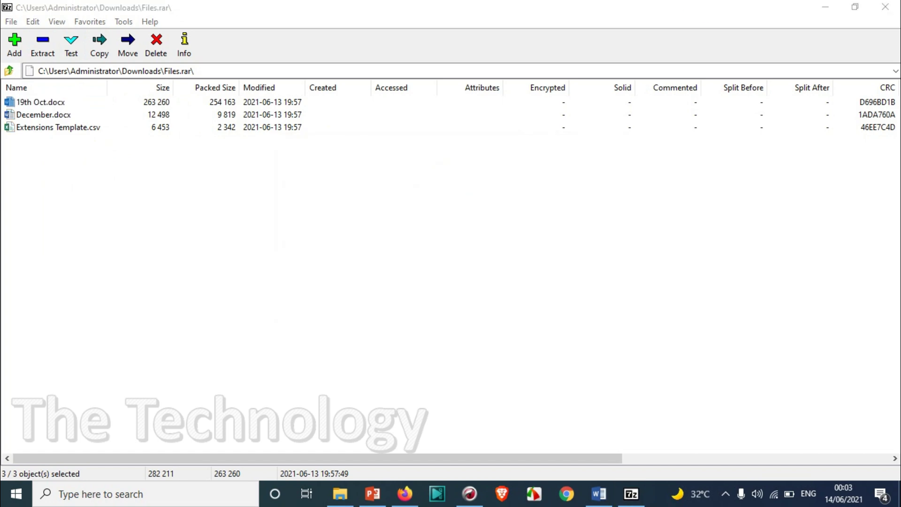
- Close 7-Zip, confirm the extracted folder holds the three files, then reselect Files.rar in Downloads
{"action": "left_click", "coordinate": [885, 13]}
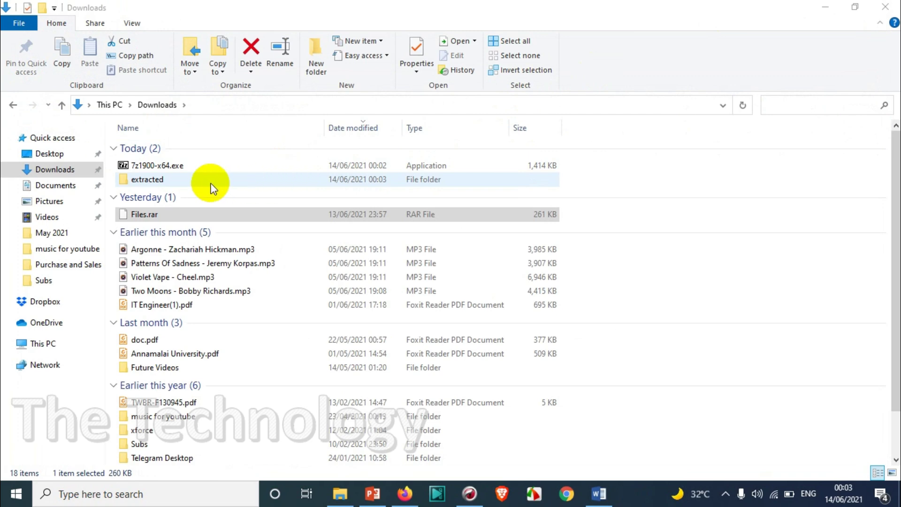
{"action": "double_click", "coordinate": [181, 184]}
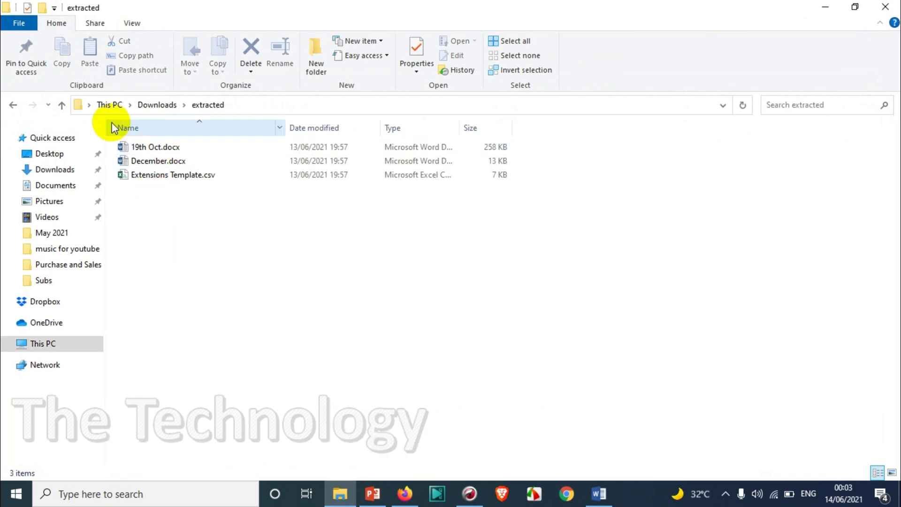
{"action": "left_click", "coordinate": [169, 105]}
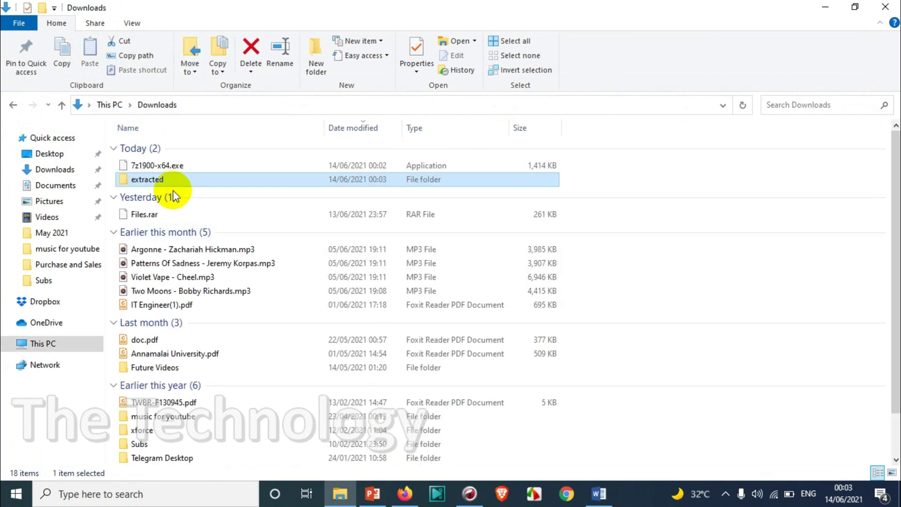
{"action": "left_click", "coordinate": [158, 211]}
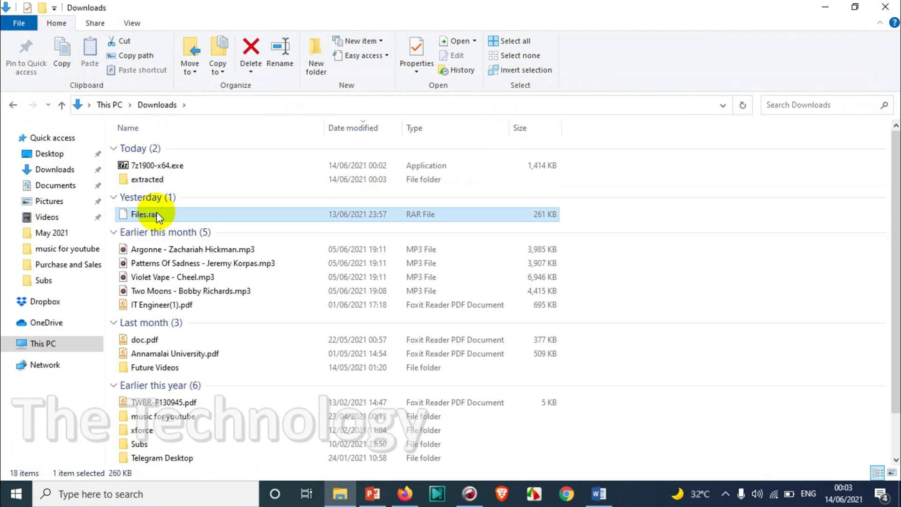
- Pick C:\Program Files\7-Zip\7zFM.exe in the Open With dialog to open Files.rar
{"action": "double_click", "coordinate": [157, 212]}
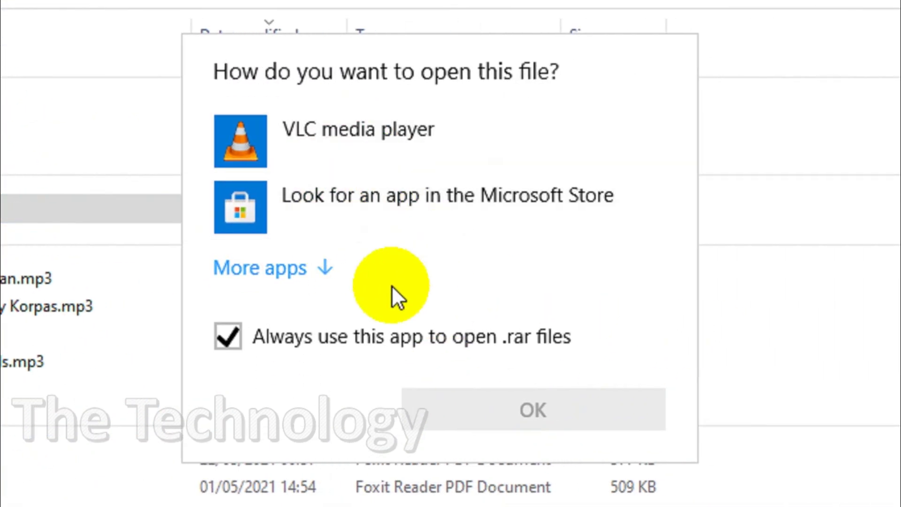
{"action": "left_click", "coordinate": [304, 267]}
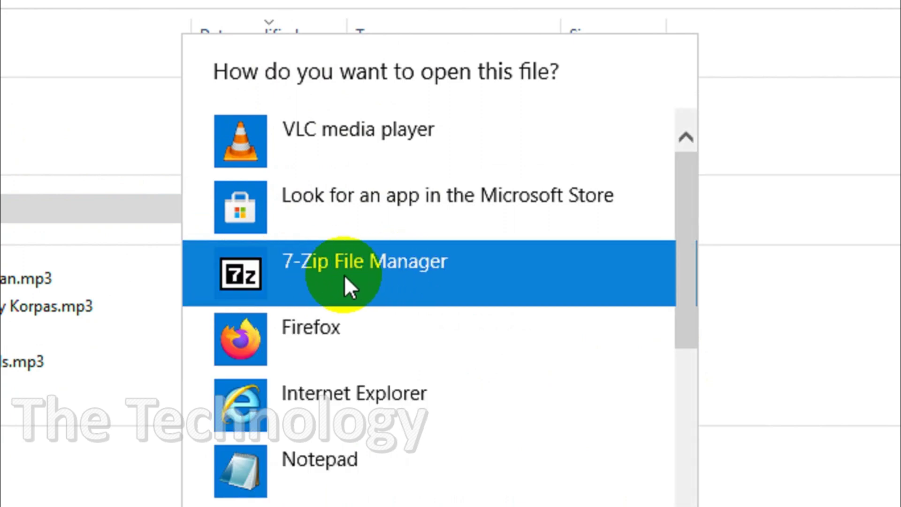
{"action": "scroll", "coordinate": [344, 275], "scroll_direction": "down", "scroll_amount": 4}
{"action": "scroll", "coordinate": [359, 329], "scroll_direction": "up", "scroll_amount": 4}
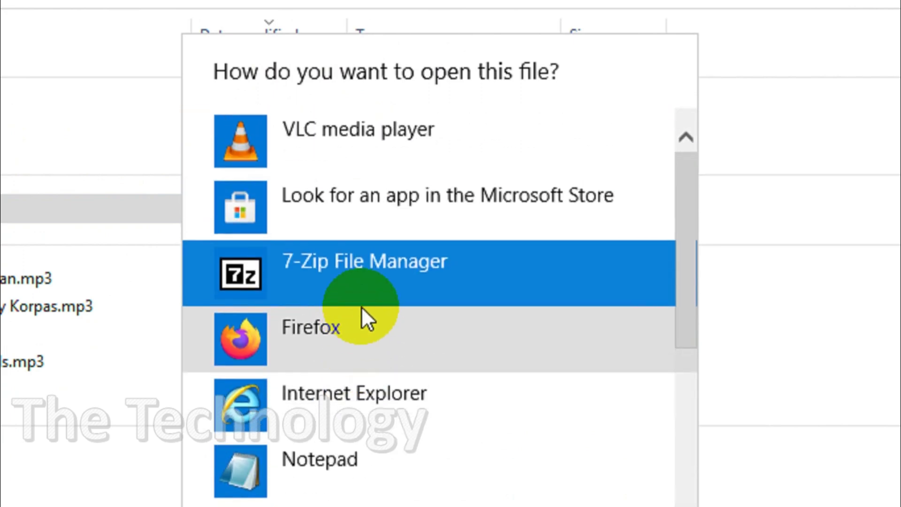
{"action": "scroll", "coordinate": [361, 305], "scroll_direction": "down", "scroll_amount": 5}
{"action": "left_click", "coordinate": [338, 347]}
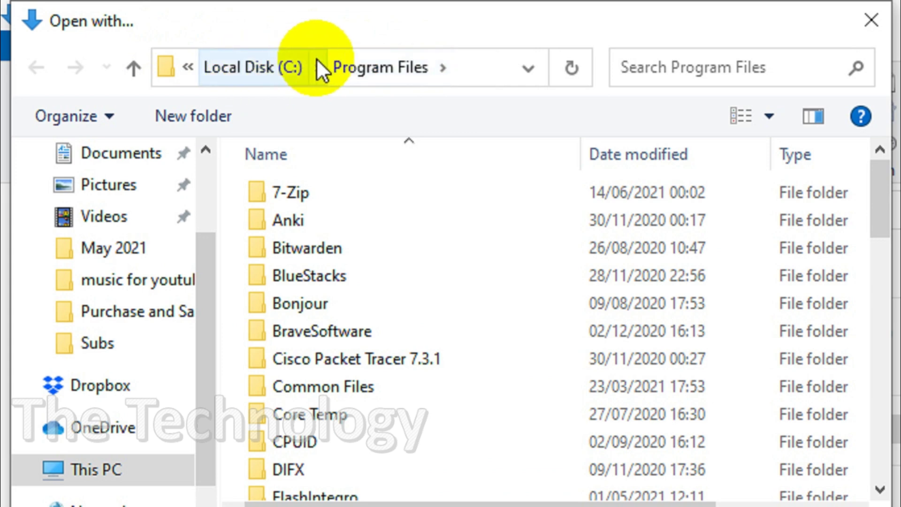
{"action": "double_click", "coordinate": [325, 192]}
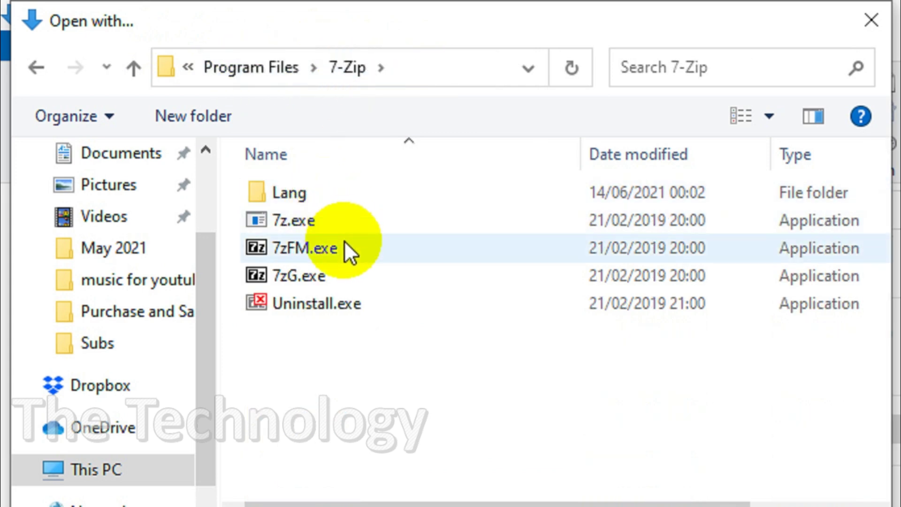
{"action": "left_click", "coordinate": [346, 250]}
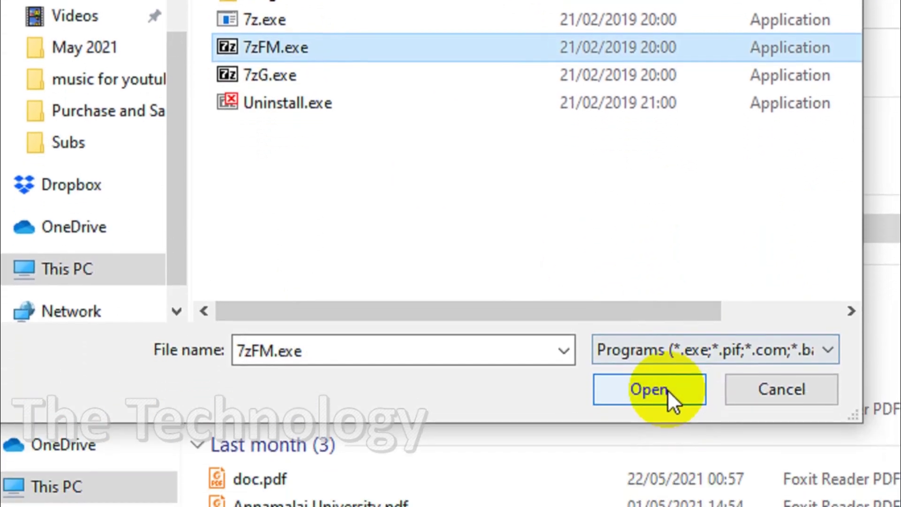
{"action": "left_click", "coordinate": [666, 393]}
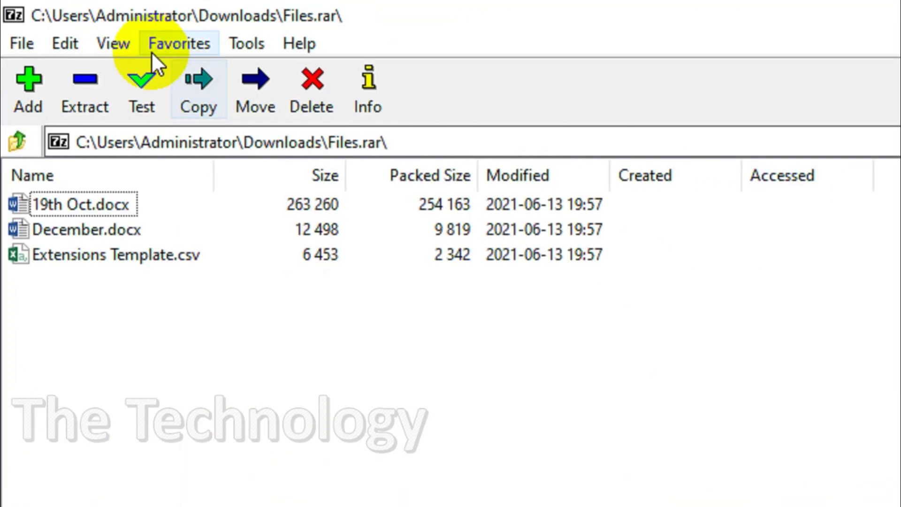
- Reopen Files.rar to confirm it opens in 7-Zip, then close 7-Zip and Explorer and return to Chrome
{"action": "left_click", "coordinate": [876, 10]}
{"action": "left_click", "coordinate": [159, 363]}
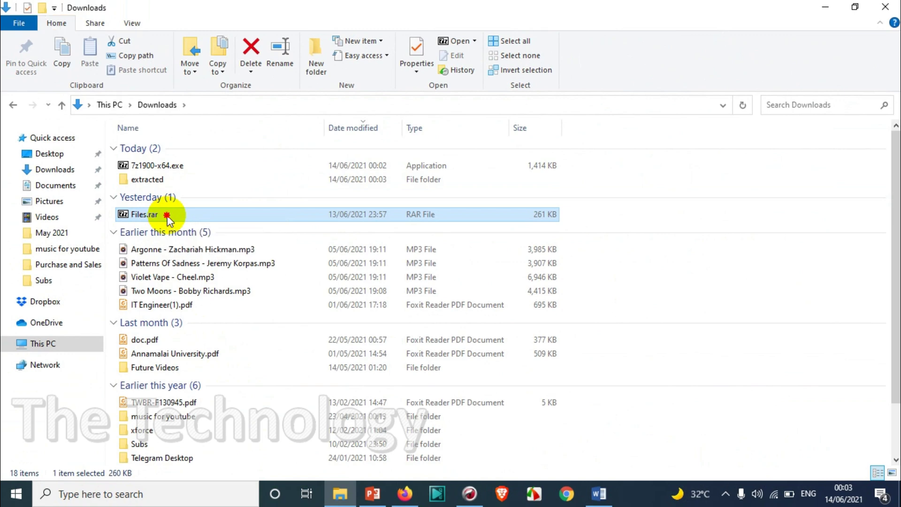
{"action": "double_click", "coordinate": [167, 216]}
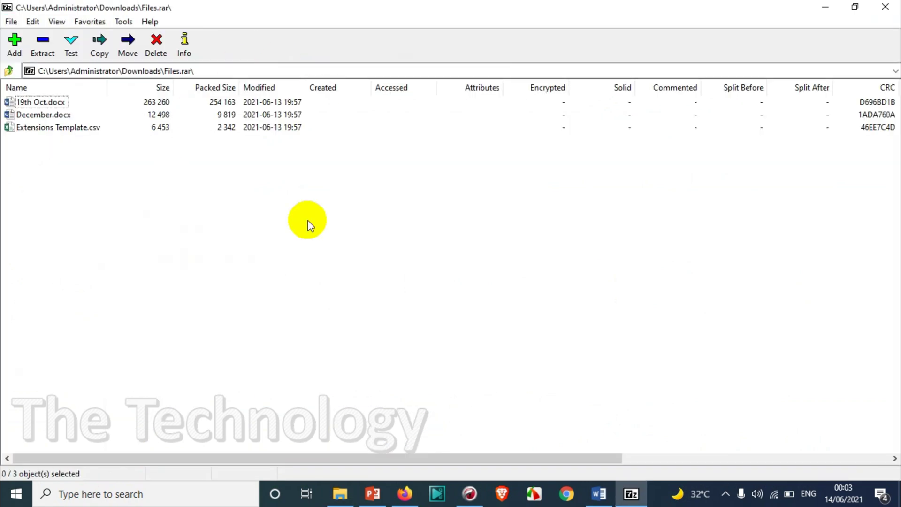
{"action": "left_click", "coordinate": [885, 6]}
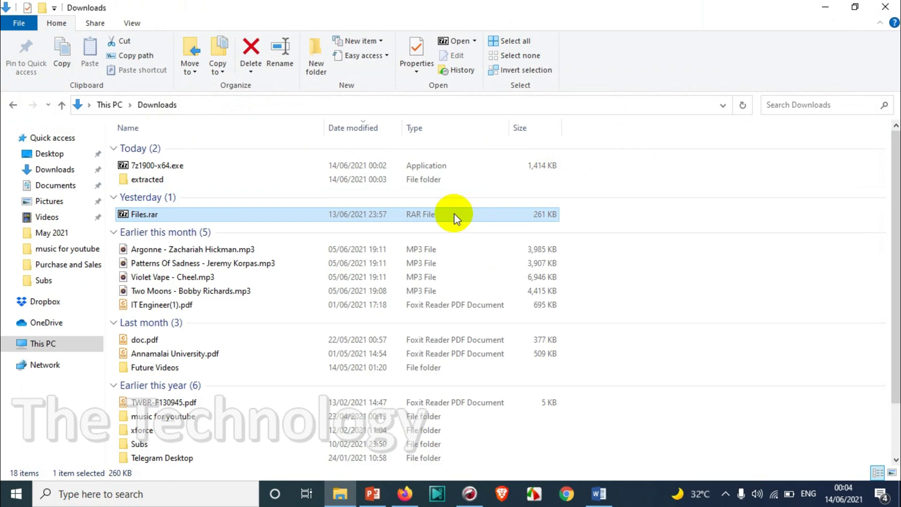
{"action": "left_click", "coordinate": [894, 7]}
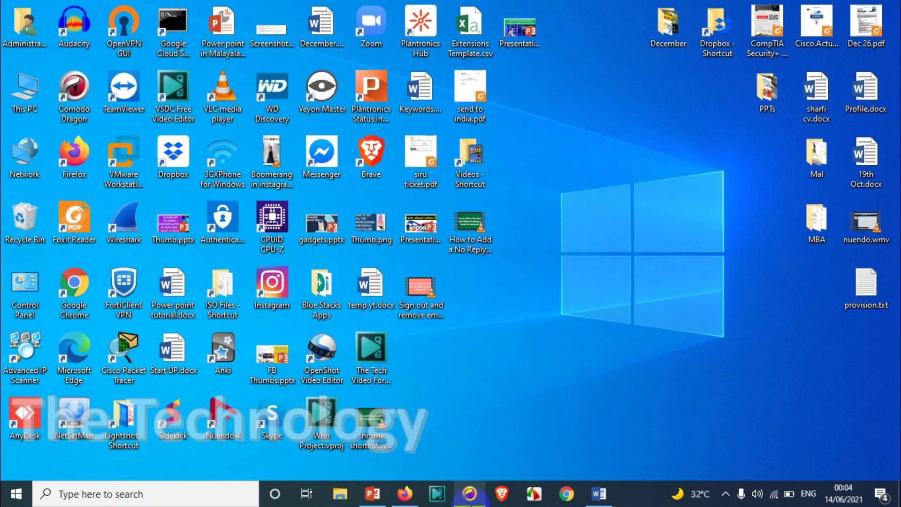
{"action": "left_click", "coordinate": [470, 497]}
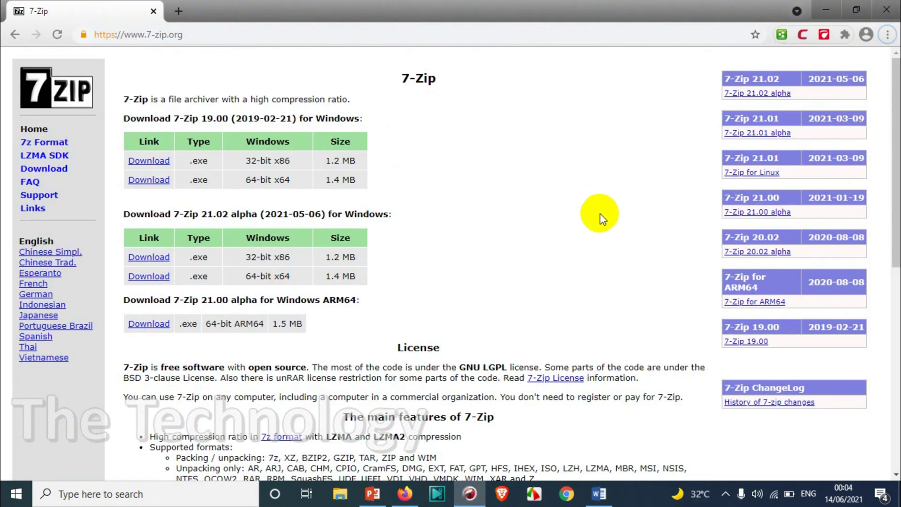